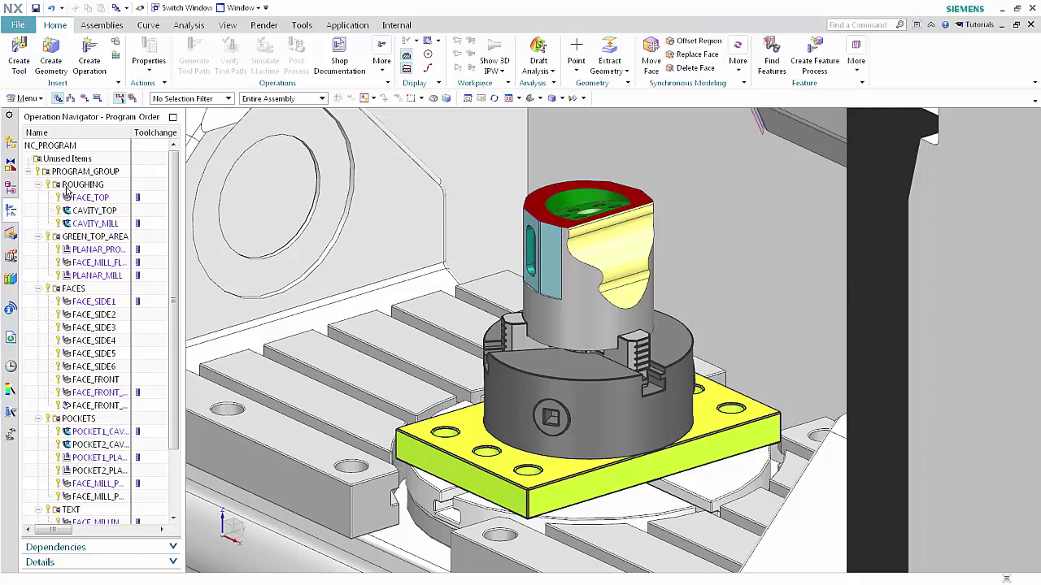
Simulate the ROUGHING program on the machine with visualization set to Machine Code Simulate.
left_click(70, 186)
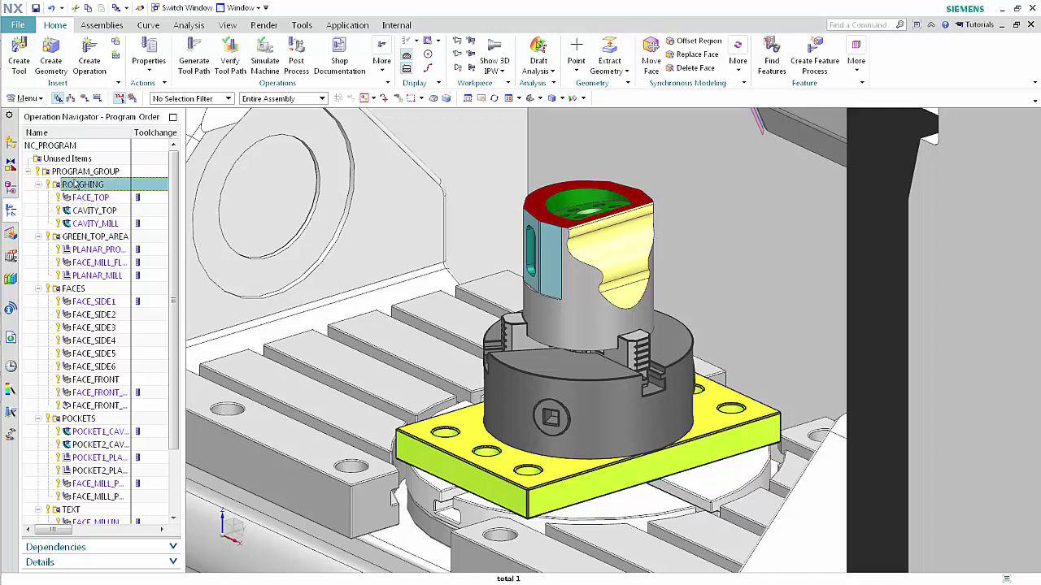
left_click(262, 62)
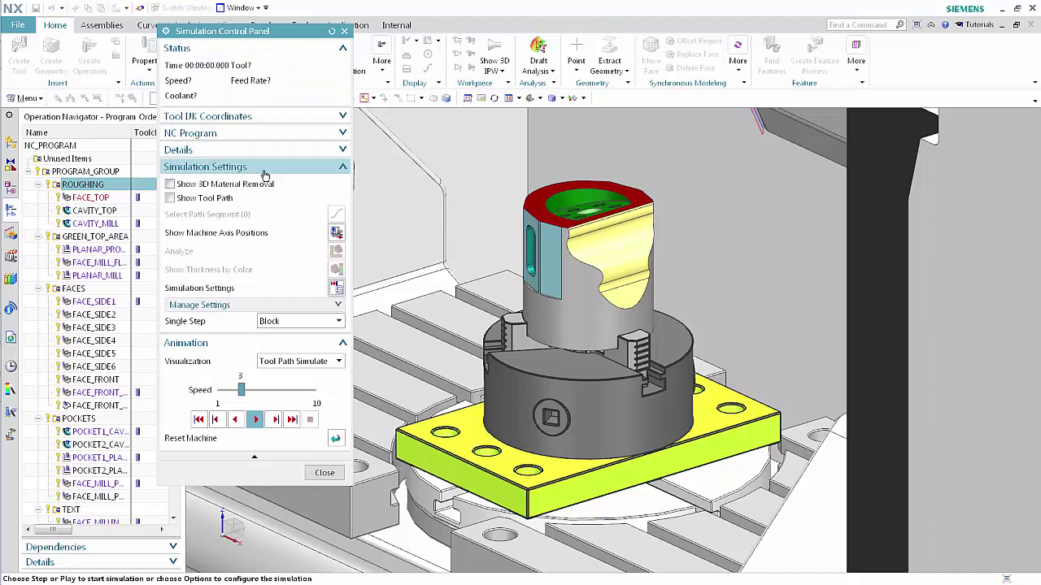
left_click(314, 366)
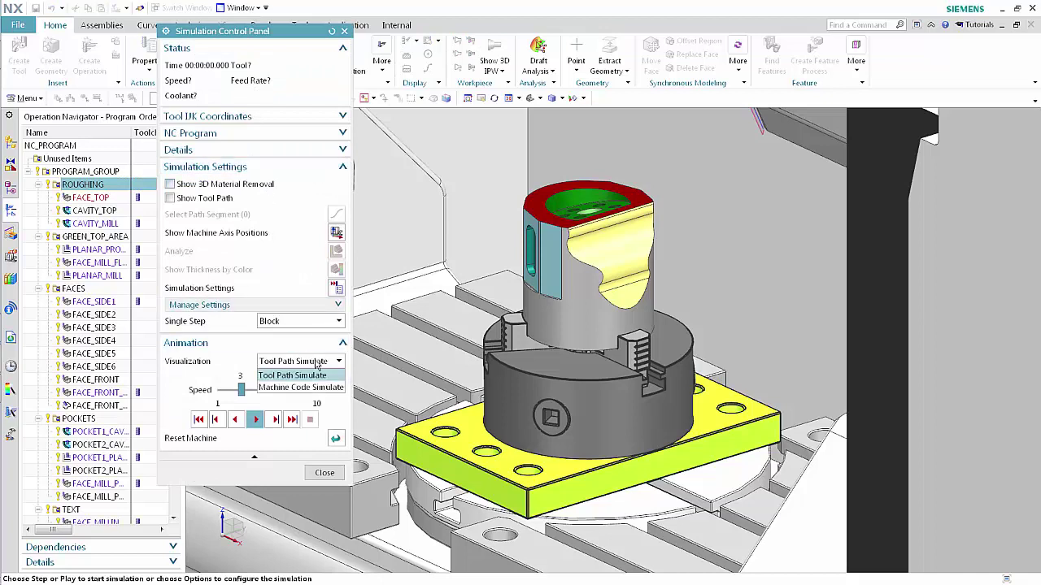
left_click(321, 389)
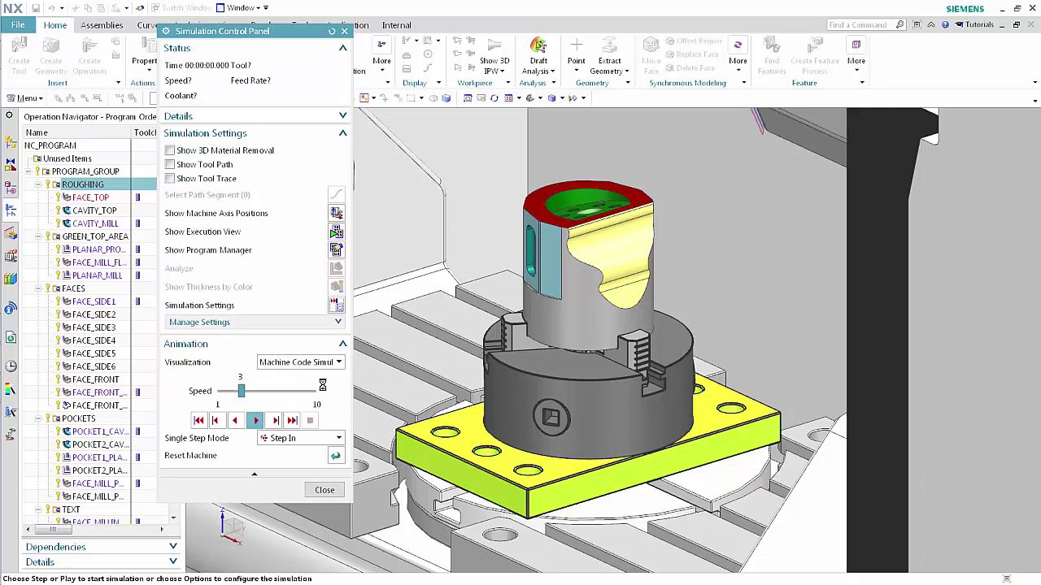
Show the Machine Axis Positions table in its Advanced view and play the ROUGHING simulation.
left_click(336, 214)
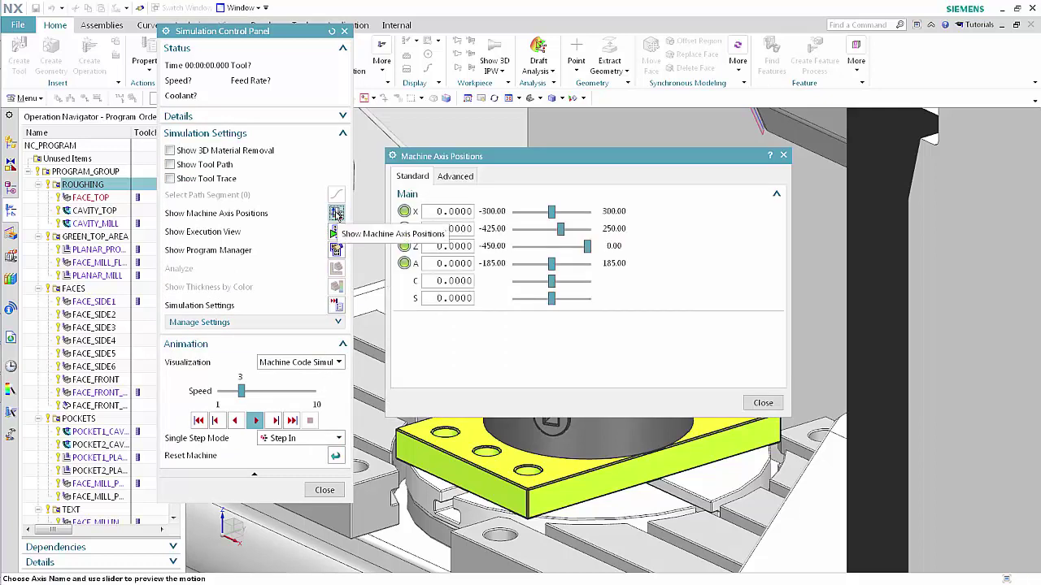
left_click(444, 179)
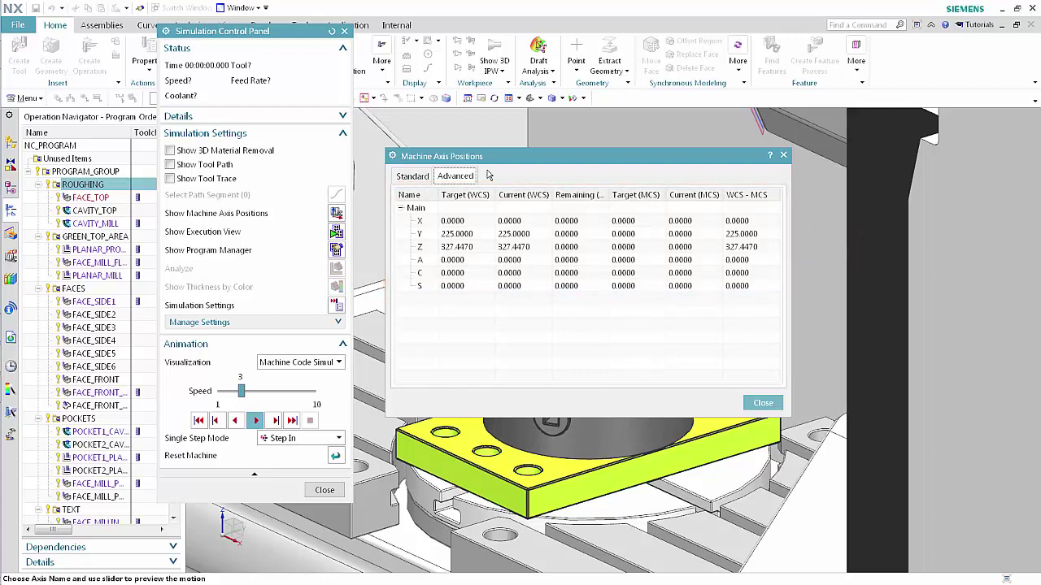
left_click(255, 423)
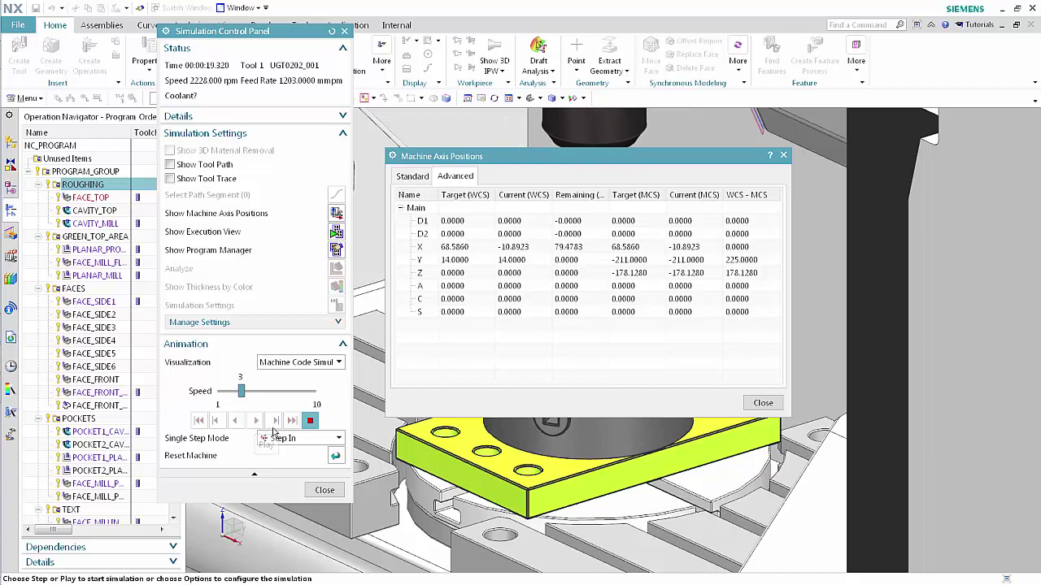
Stop the simulation at 00:00:21.760 and bring up Columns for the Current (WCS) header.
left_click(309, 421)
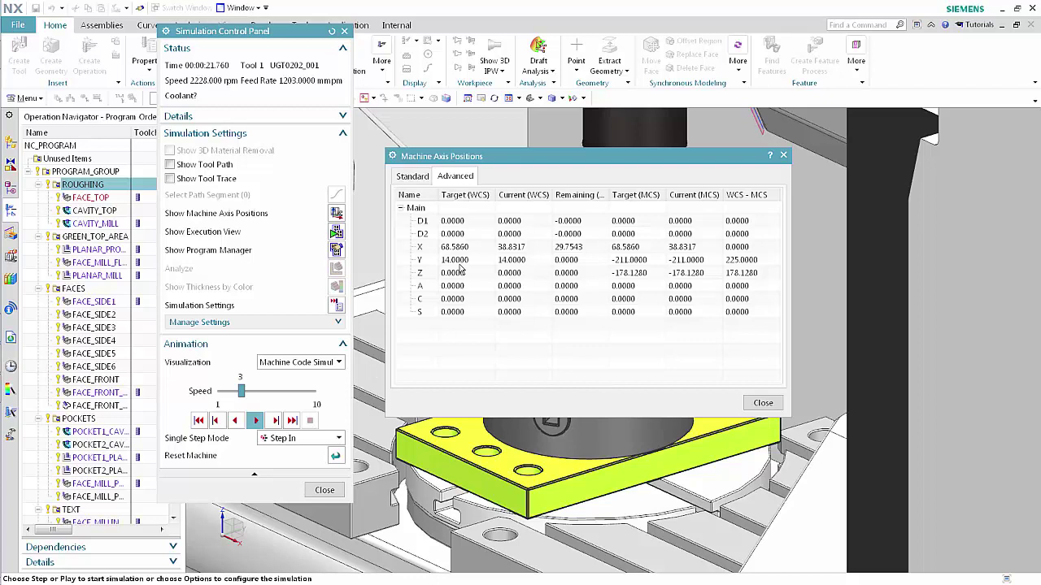
right_click(508, 198)
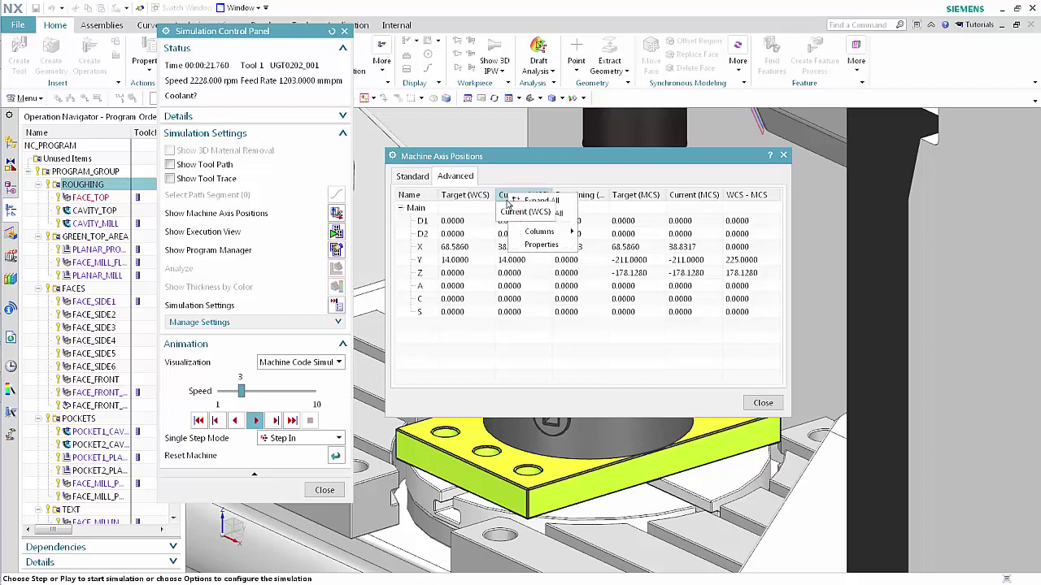
mouse_move(529, 235)
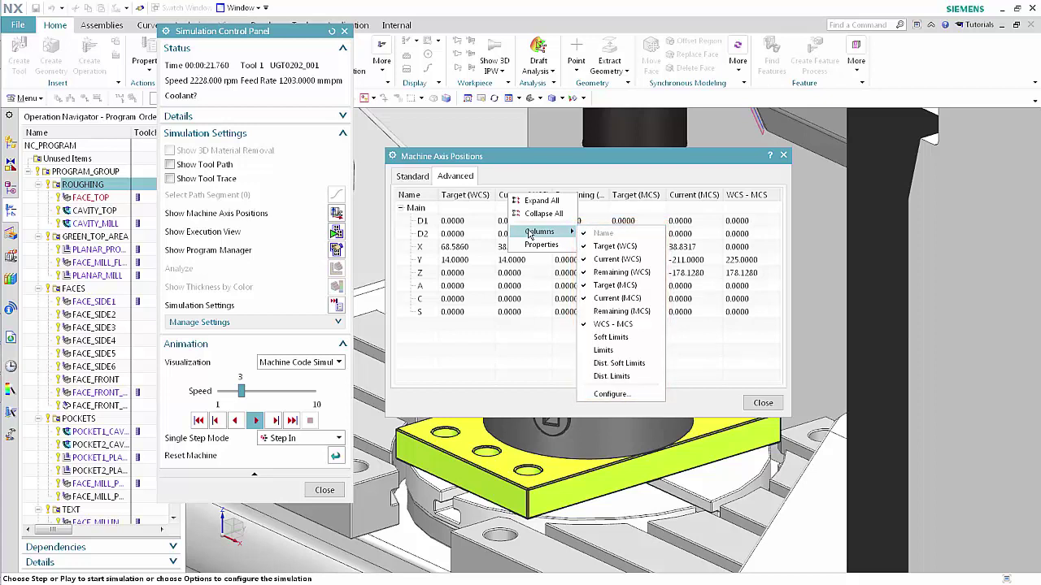
Cancel the axis table's column configuration unchanged and close the Machine Axis Positions window.
left_click(602, 395)
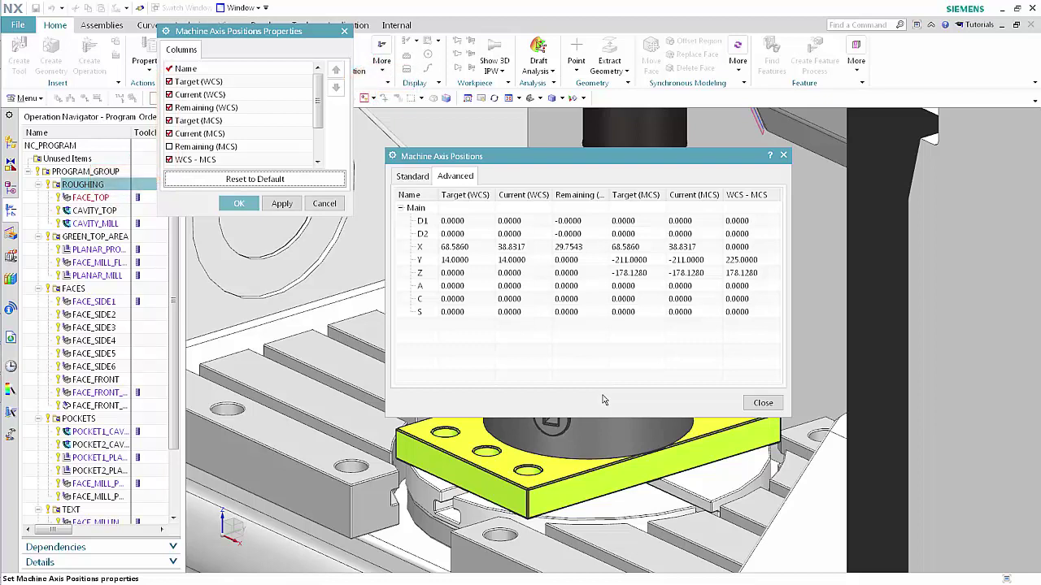
left_click(326, 205)
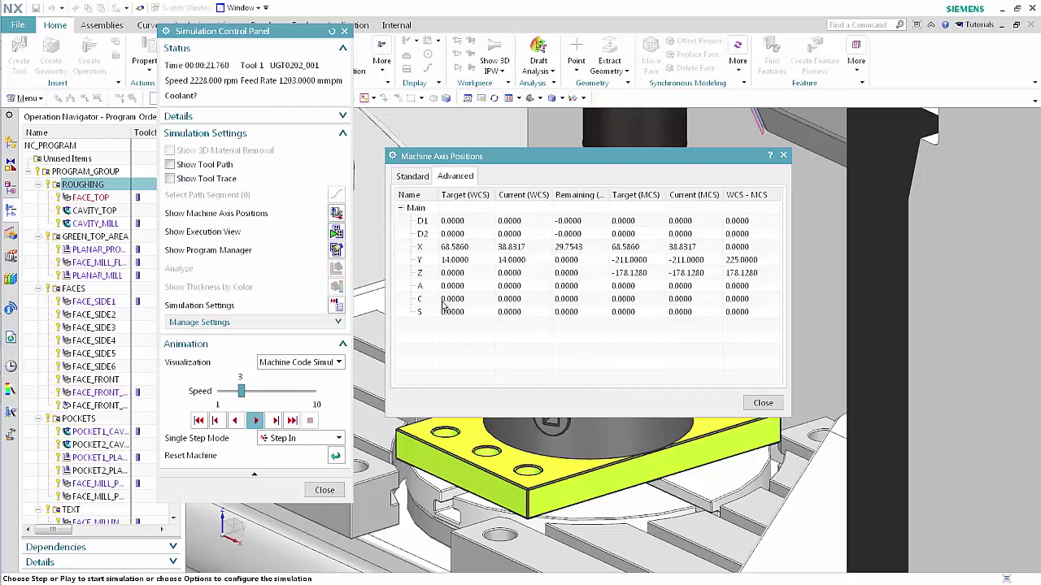
left_click(762, 404)
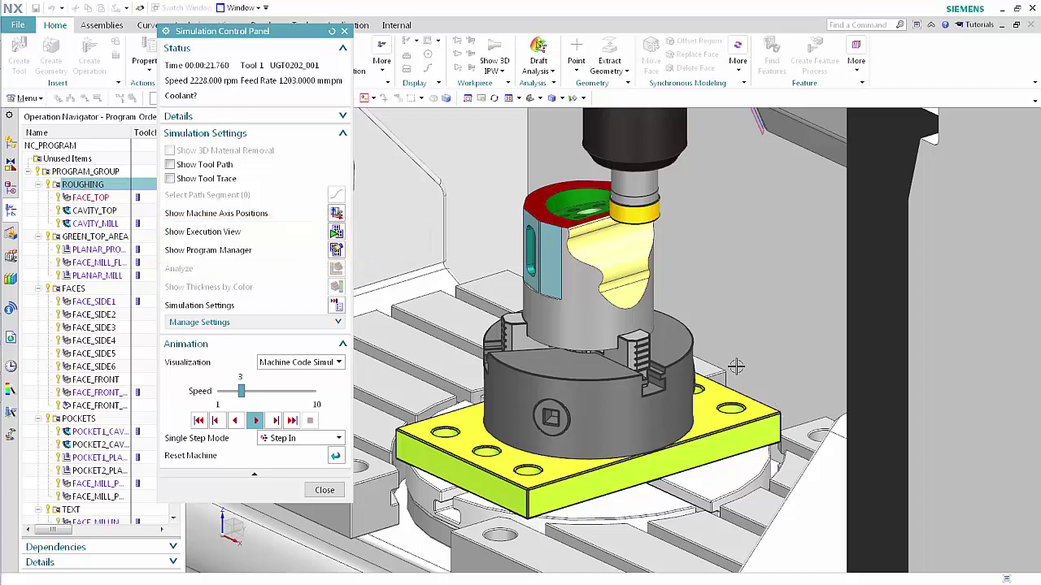
Show the Execution View with the NC program, block 24 (X68.586) executing in Main.
left_click(336, 235)
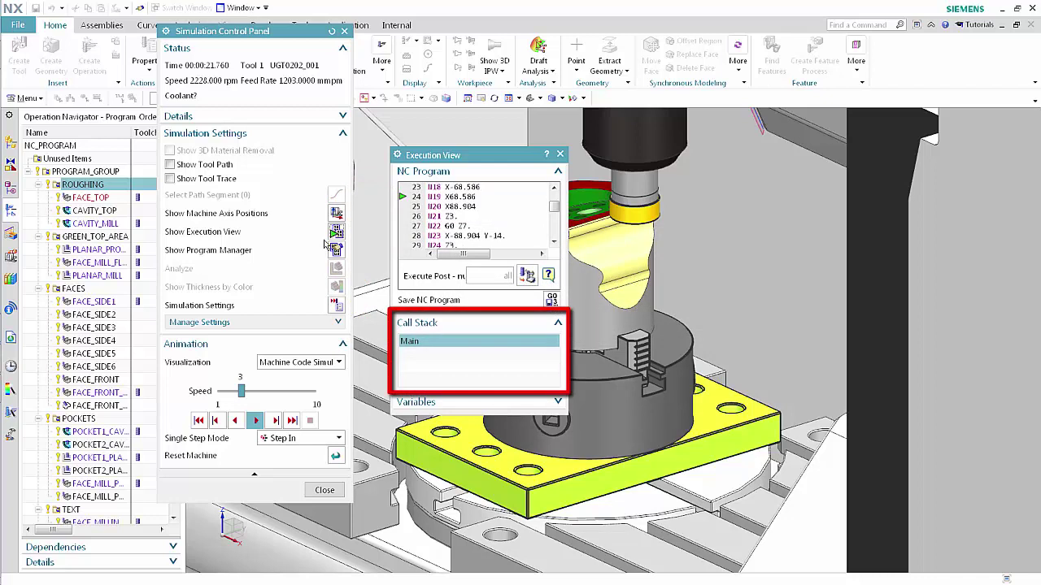
Expand the execution variables, then run the simulation and stop it at line 59 (00:00:49.480).
left_click(472, 401)
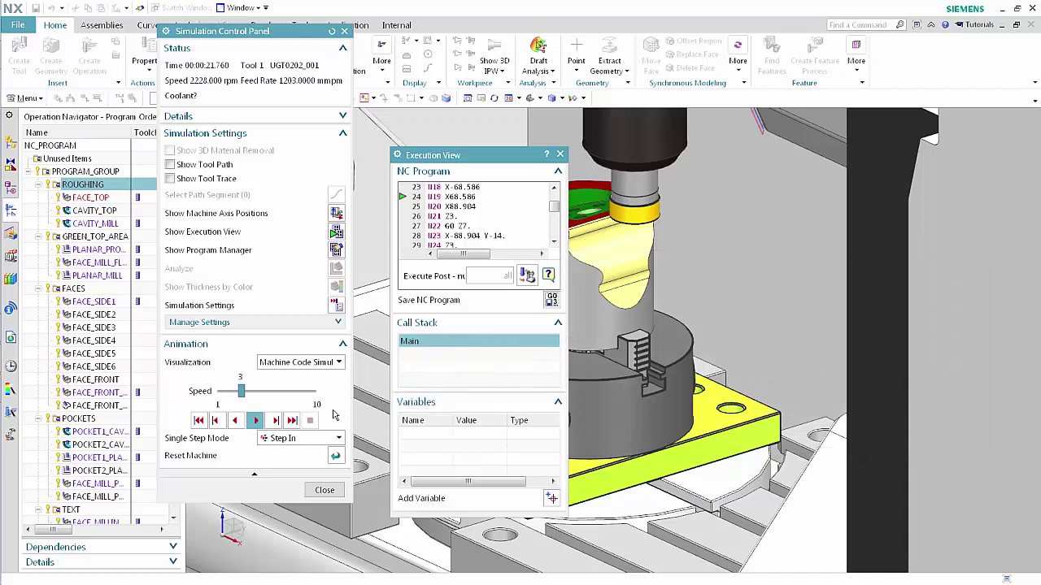
left_click(254, 421)
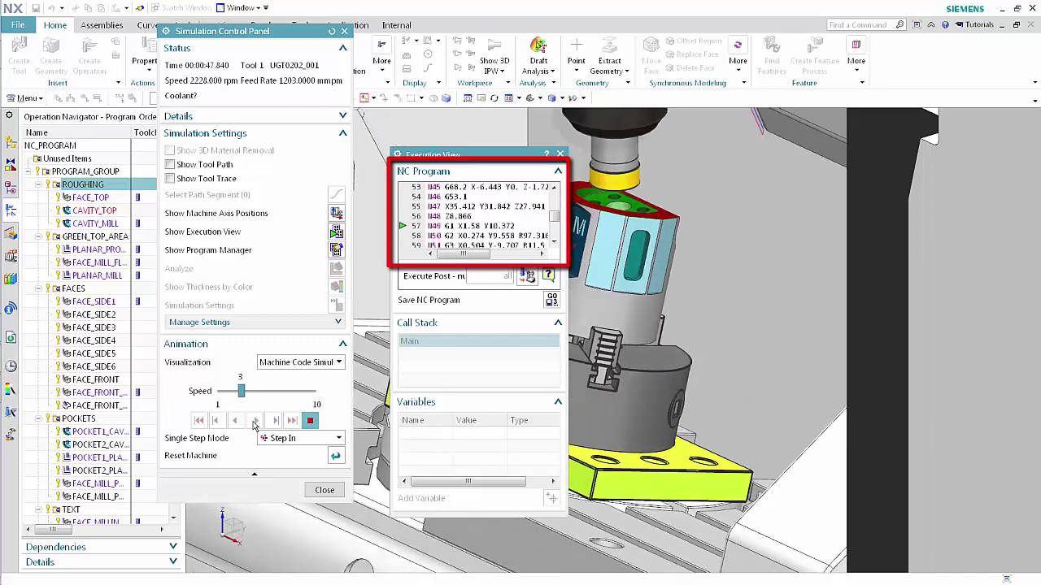
left_click(309, 421)
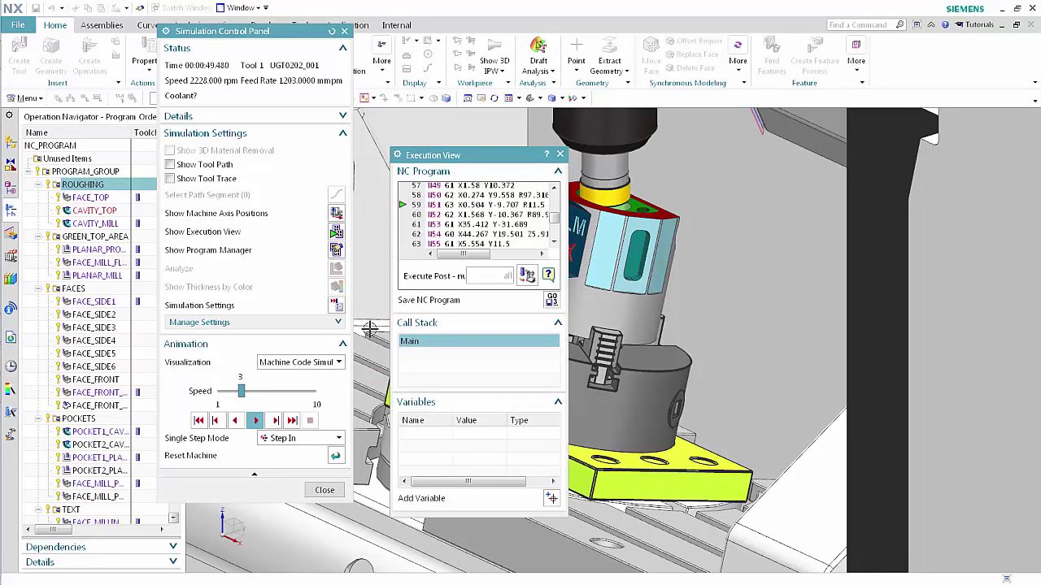
Add breakpoints on NC lines 63 and 67, playing the simulation until it halts at line 63.
left_click(405, 245)
left_click(254, 421)
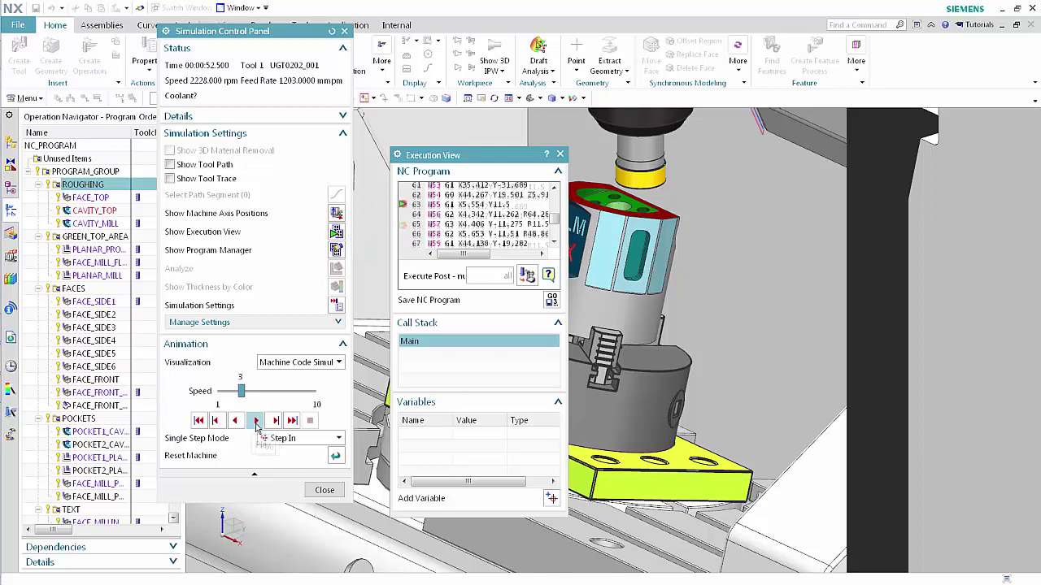
left_click(255, 420)
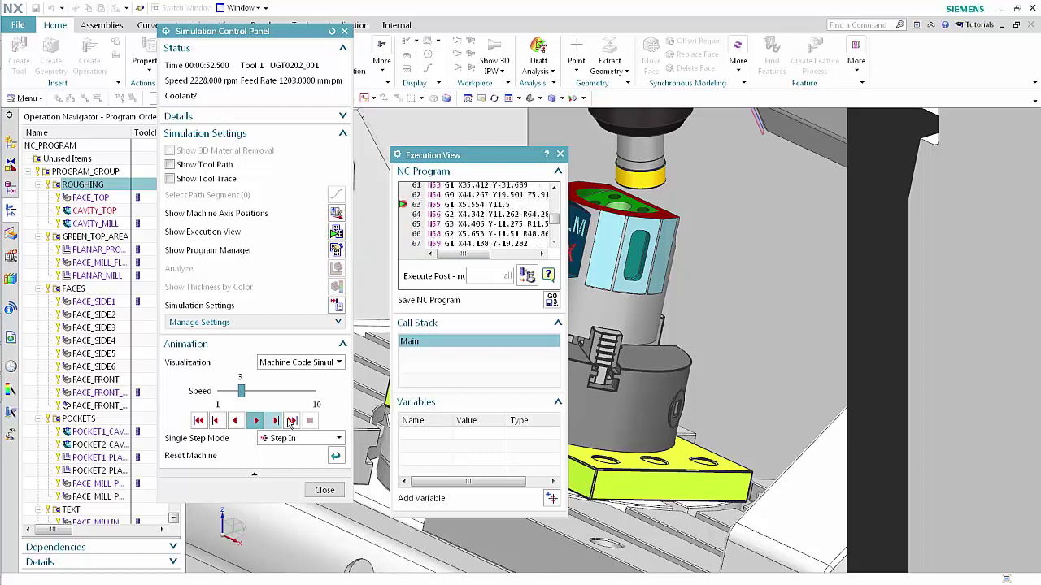
left_click(406, 245)
Deactivate the line 67 breakpoint and run the simulation past it, stopping at 00:01:03.720.
right_click(406, 246)
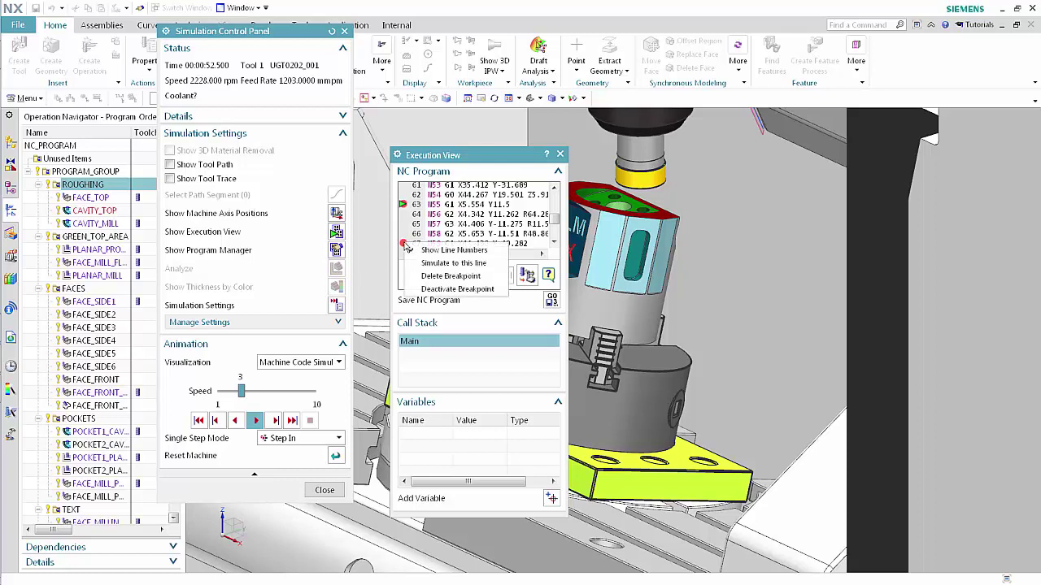
left_click(431, 289)
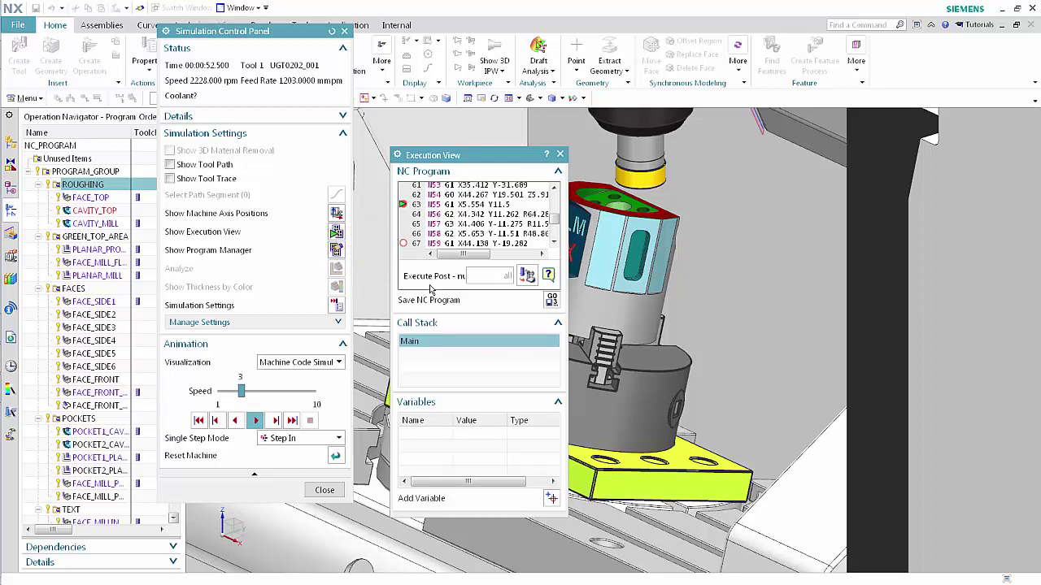
left_click(257, 421)
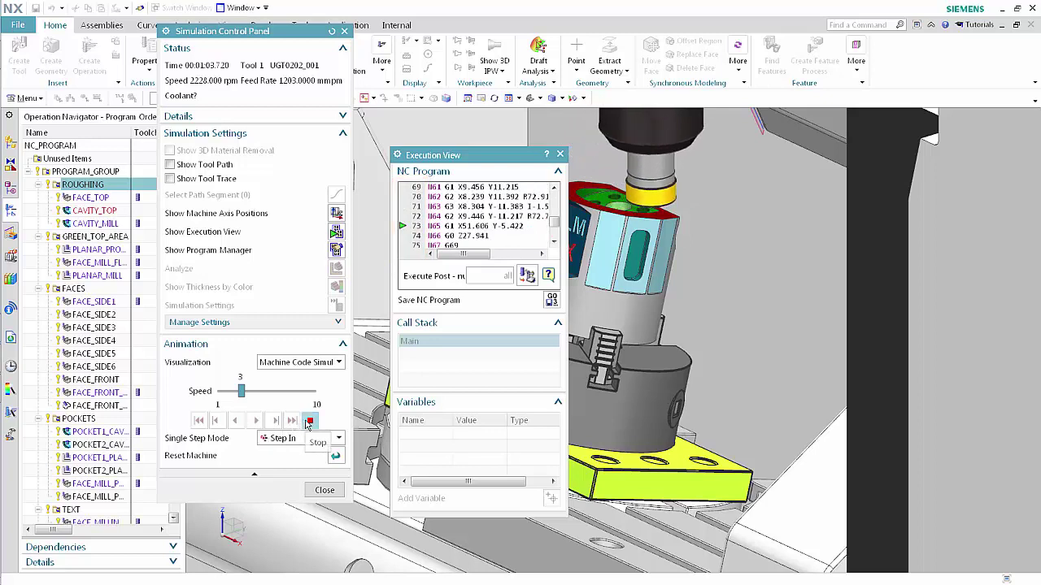
left_click(309, 421)
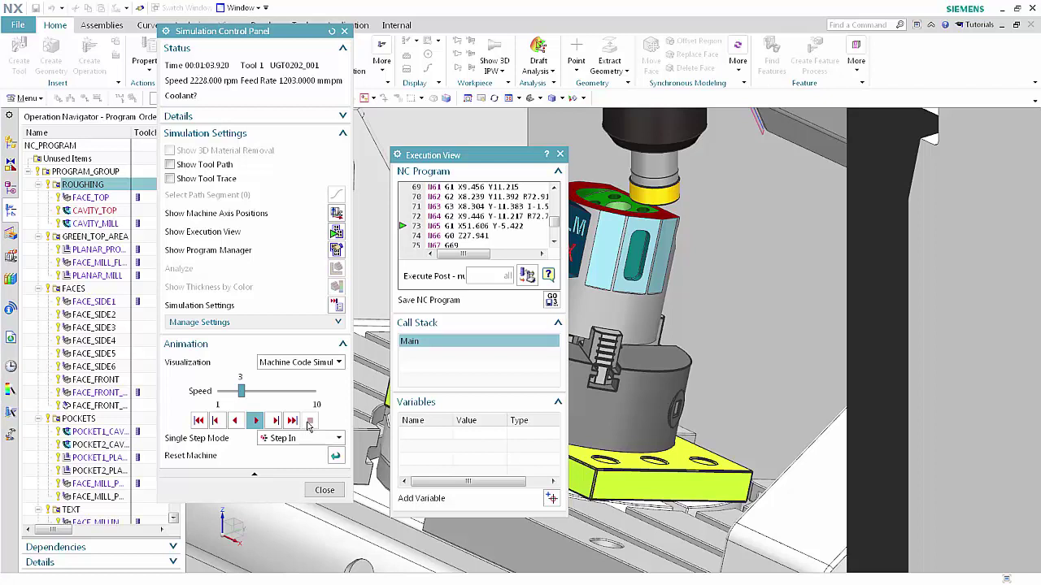
Close the Execution View and show the Program Manager instead.
left_click(561, 154)
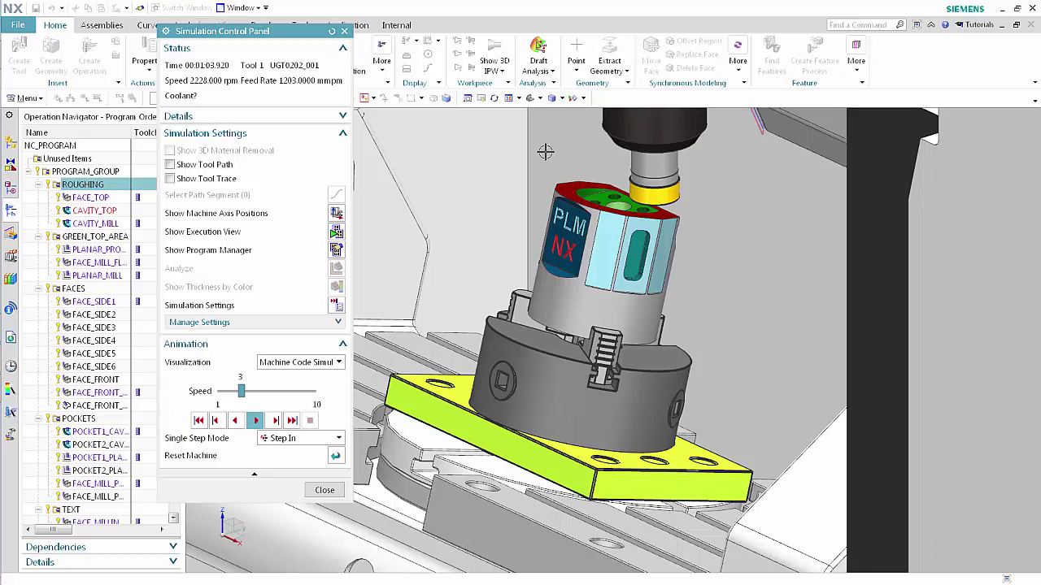
left_click(336, 251)
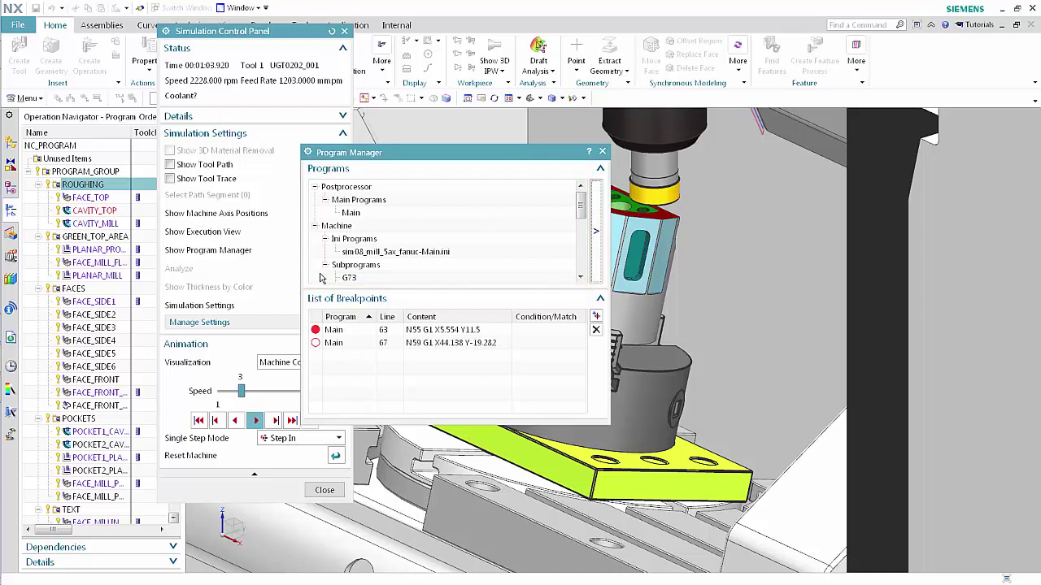
View the G73 subprogram's code, then list the Machine node's programs and subprograms.
double_click(348, 278)
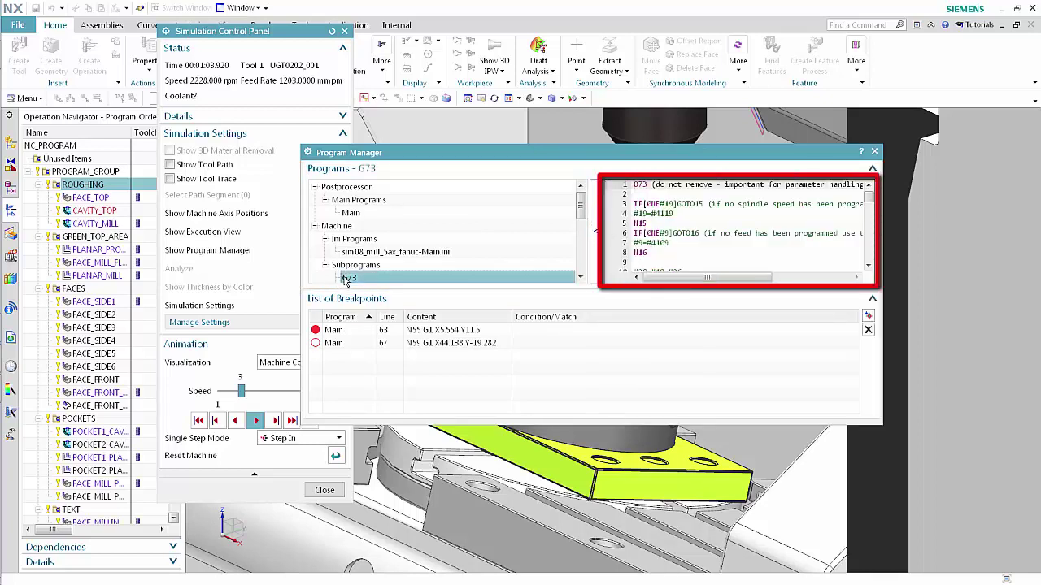
left_click(340, 228)
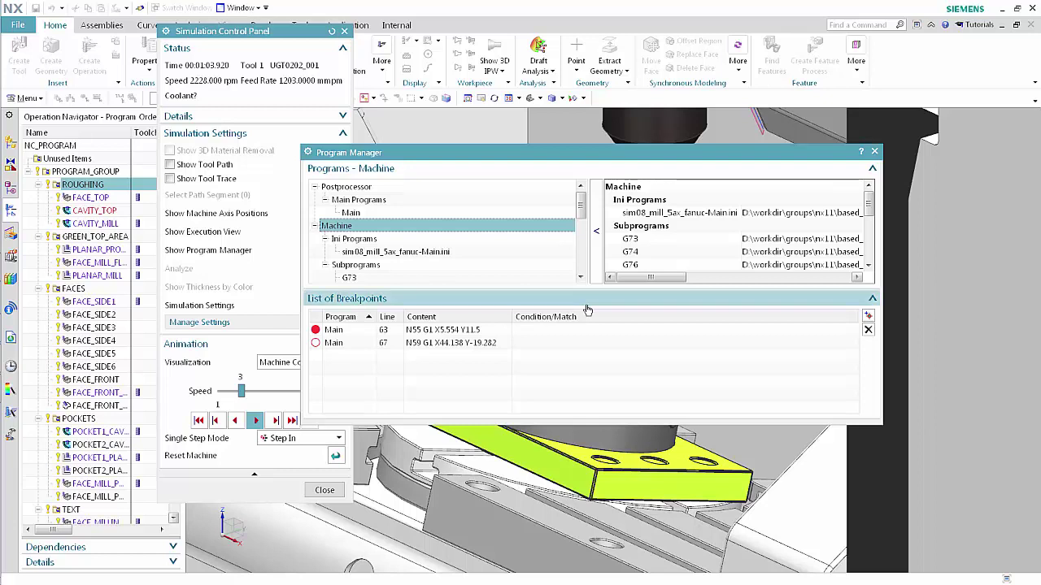
Add a matching breakpoint with condition M6 for any program and line, and reopen the Execution View.
left_click(868, 316)
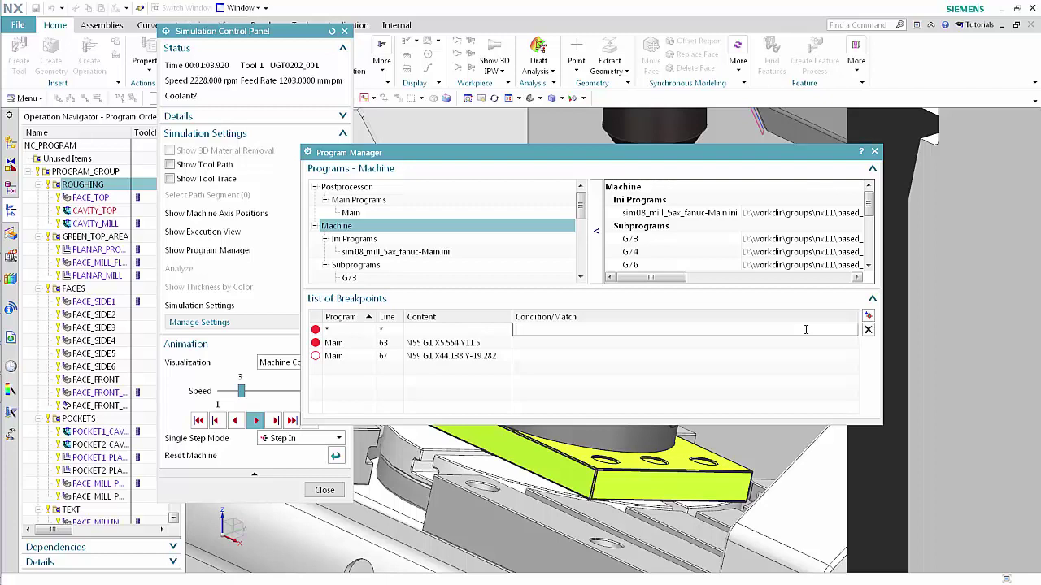
type("M6")
left_click(309, 36)
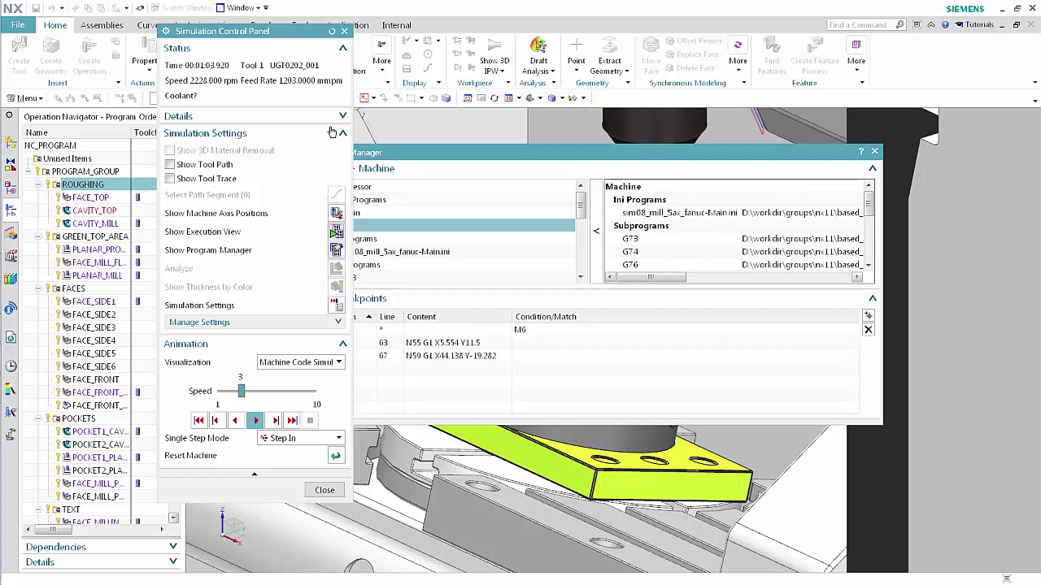
left_click(336, 234)
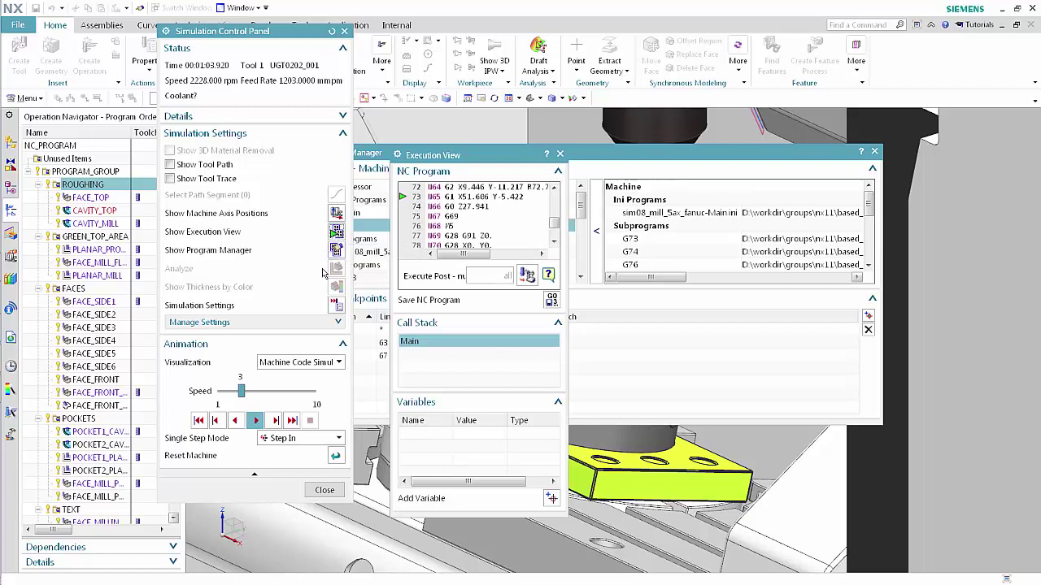
Play the ROUGHING simulation until the M6 breakpoint halts it at the T06 tool change on line 83.
left_click(256, 421)
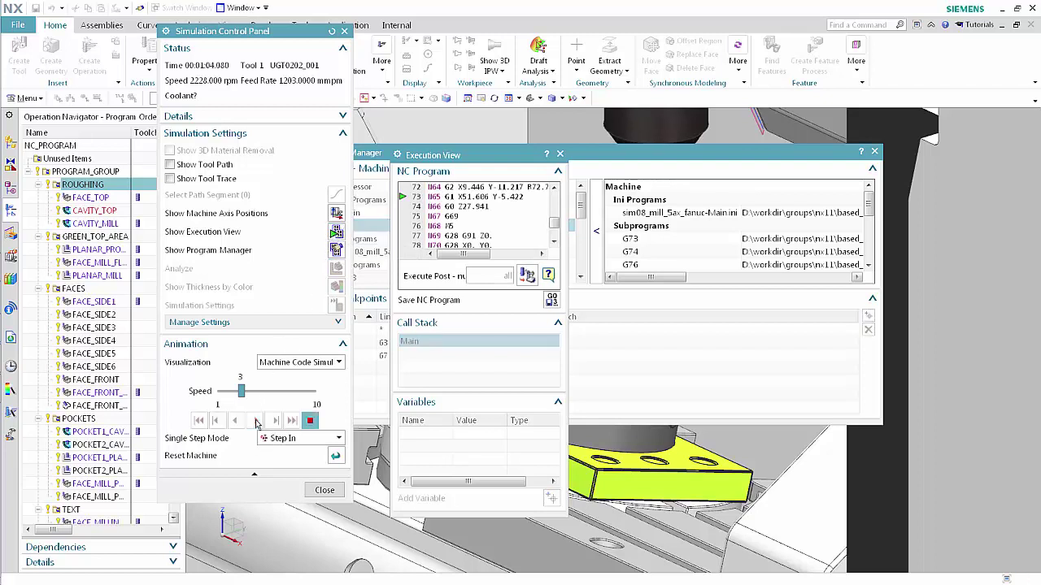